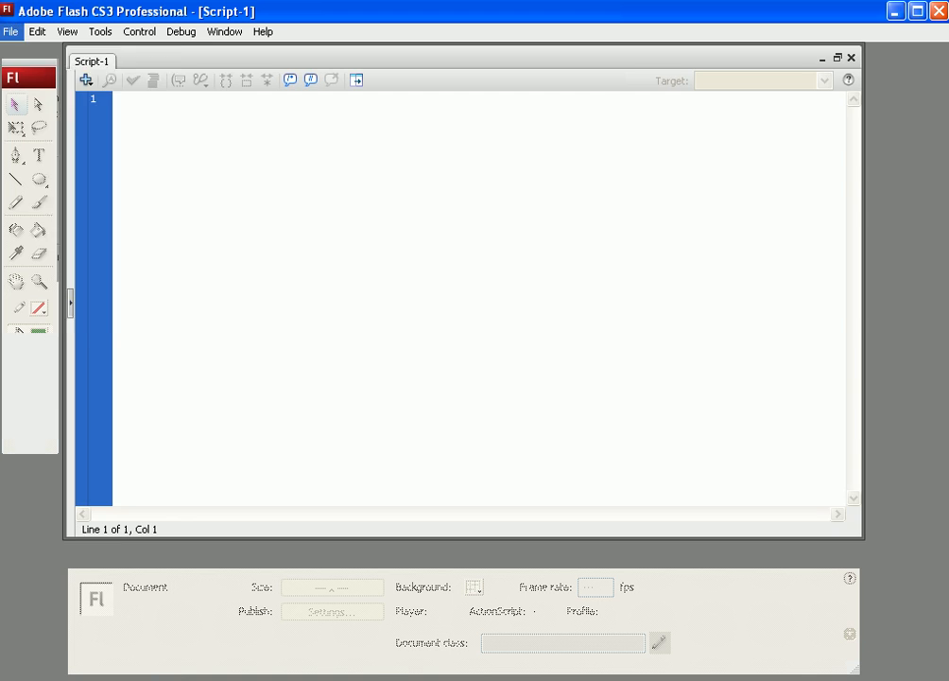
Step: Close the empty script document and create a new Flash File (ActionScript 3.0) document
left_click(37, 32)
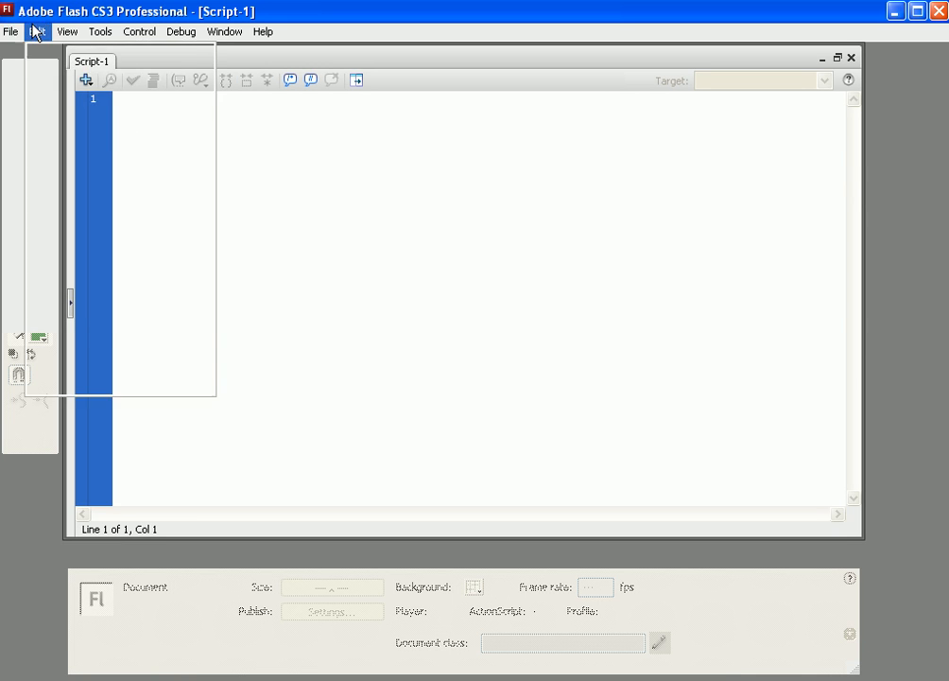
left_click(850, 59)
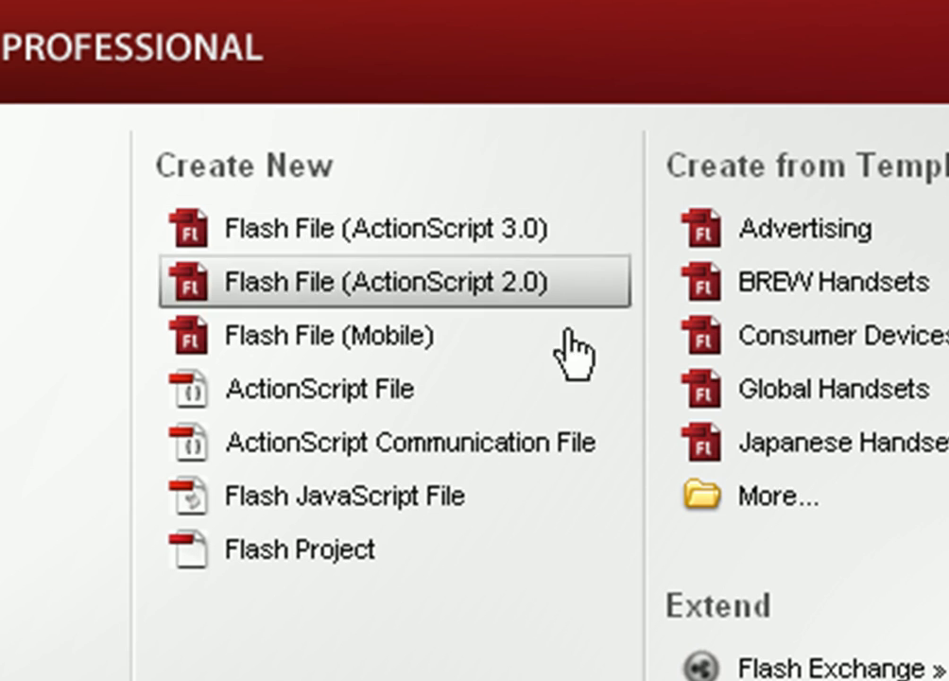
left_click(534, 244)
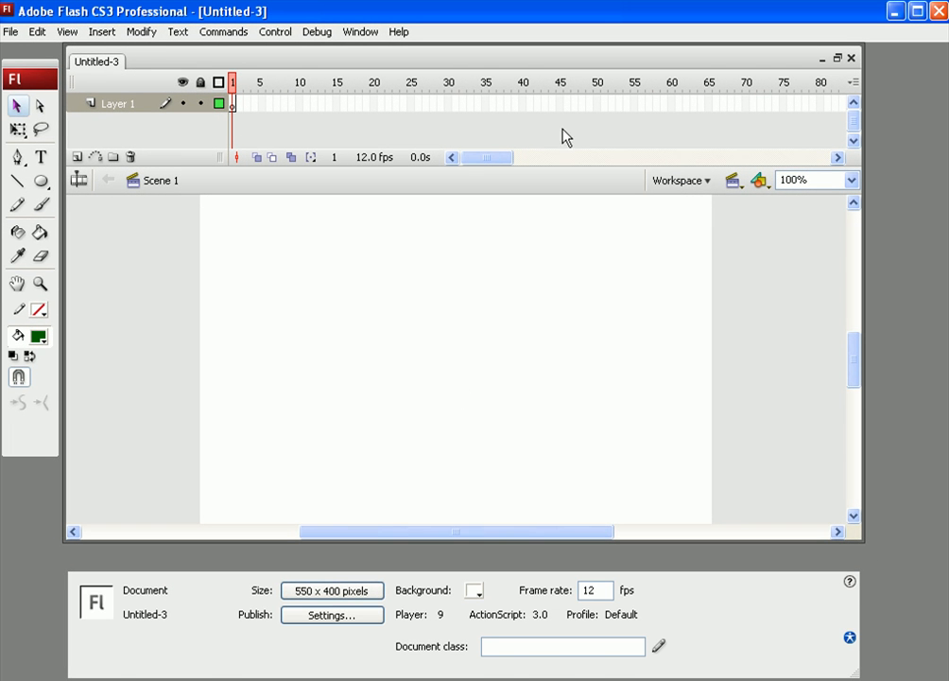
Step: Insert frames on Layer 1 so the timeline extends to frame 40
left_click(522, 104)
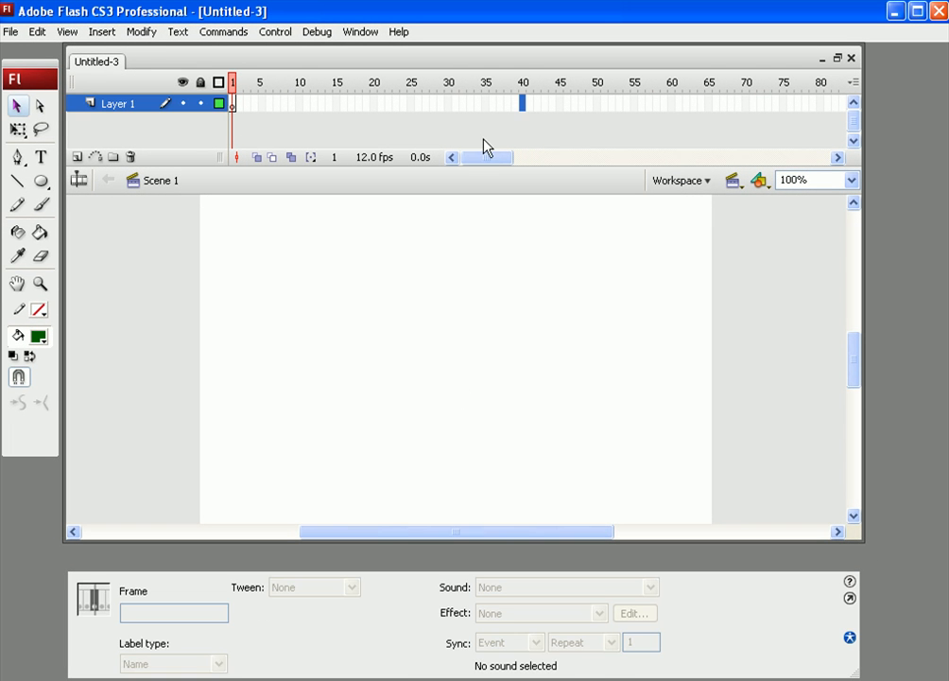
right_click(523, 104)
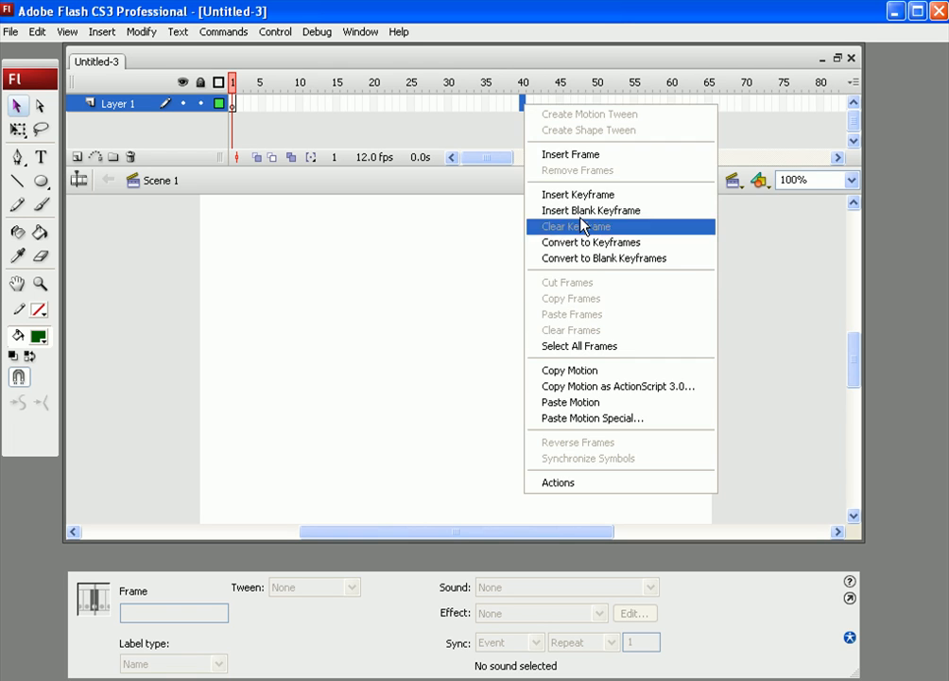
left_click(596, 154)
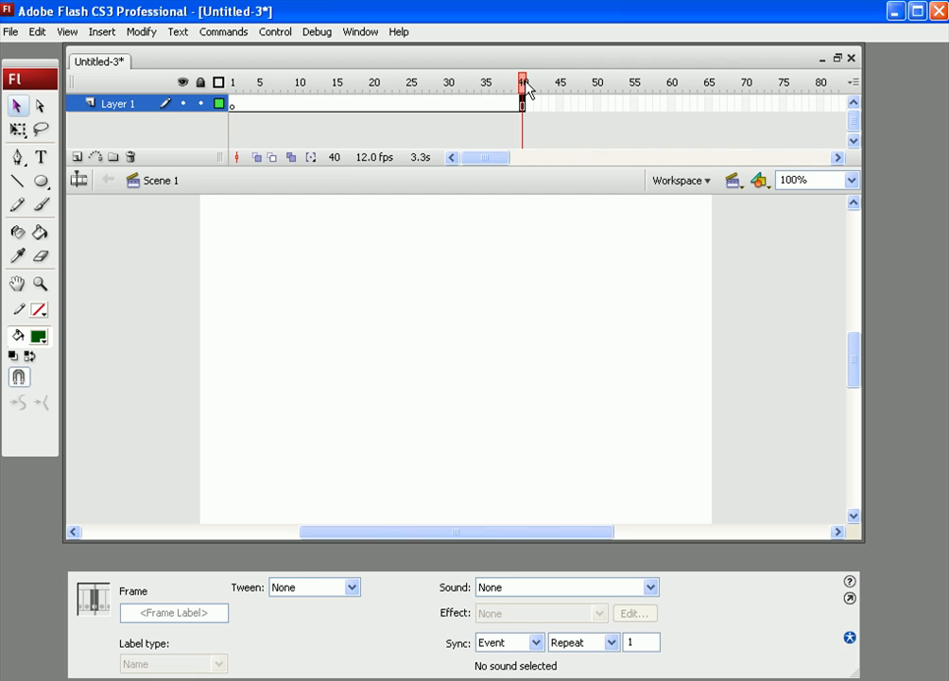
left_click_drag(526, 85, 224, 90)
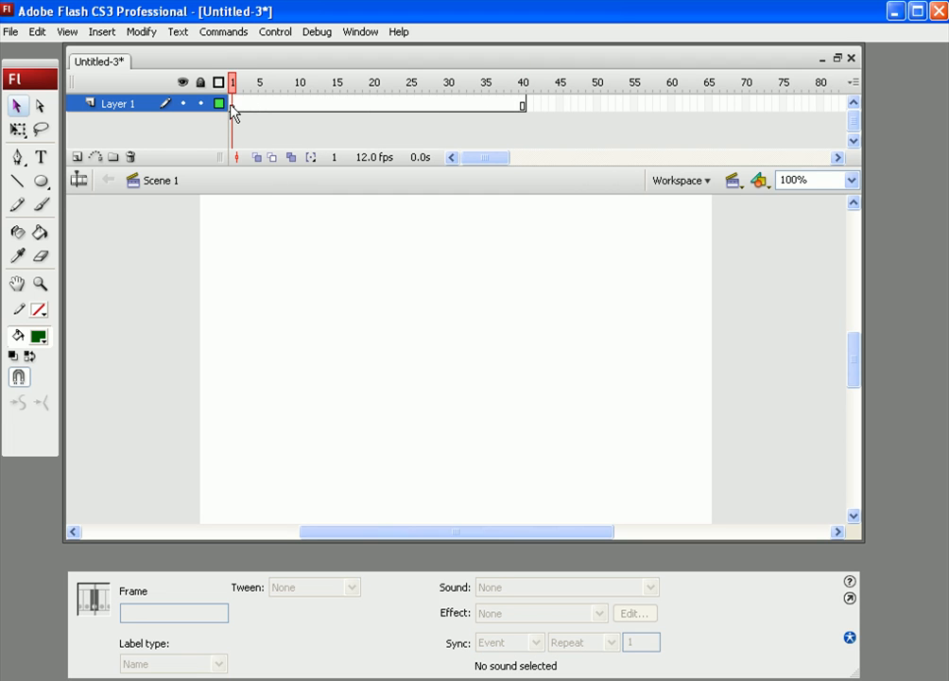
Step: At frame 1, draw a red (FF0000) filled rectangle about 380 by 250 px across the stage centre
left_click(231, 106)
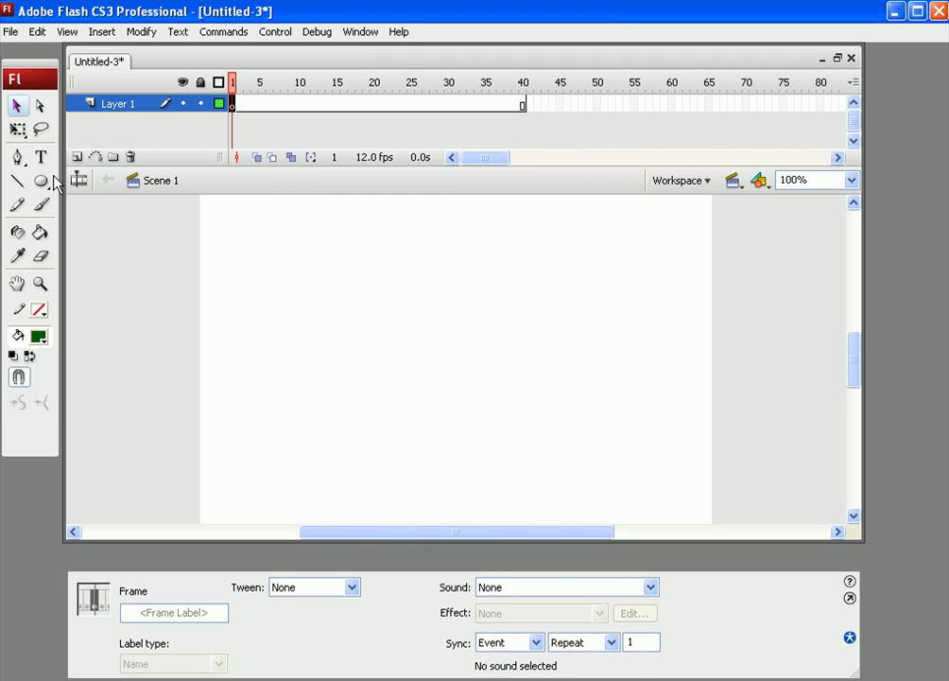
left_click(39, 337)
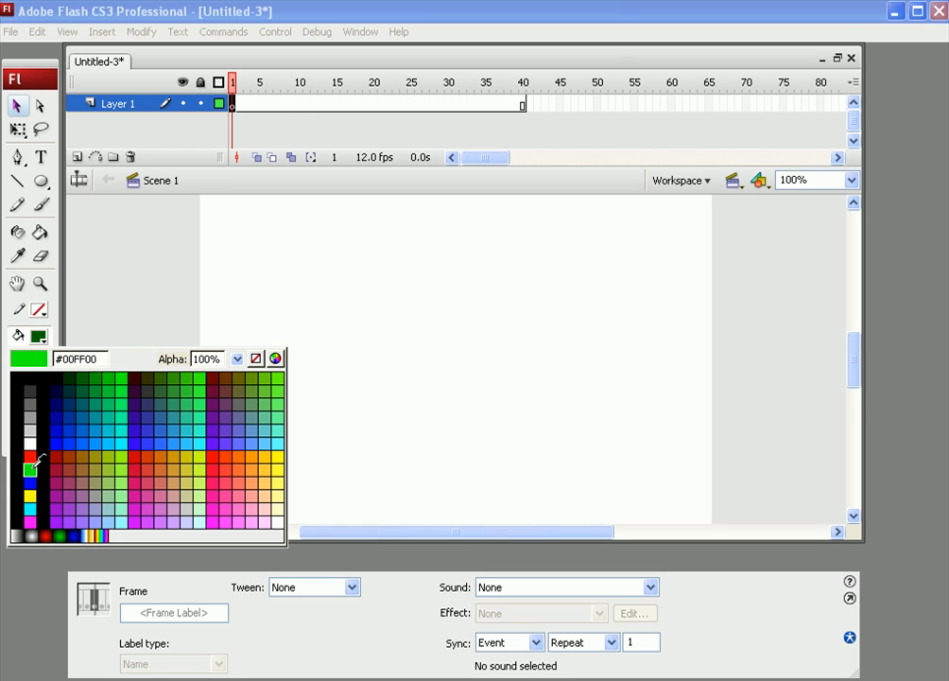
left_click(213, 453)
left_click(41, 181)
left_click(85, 206)
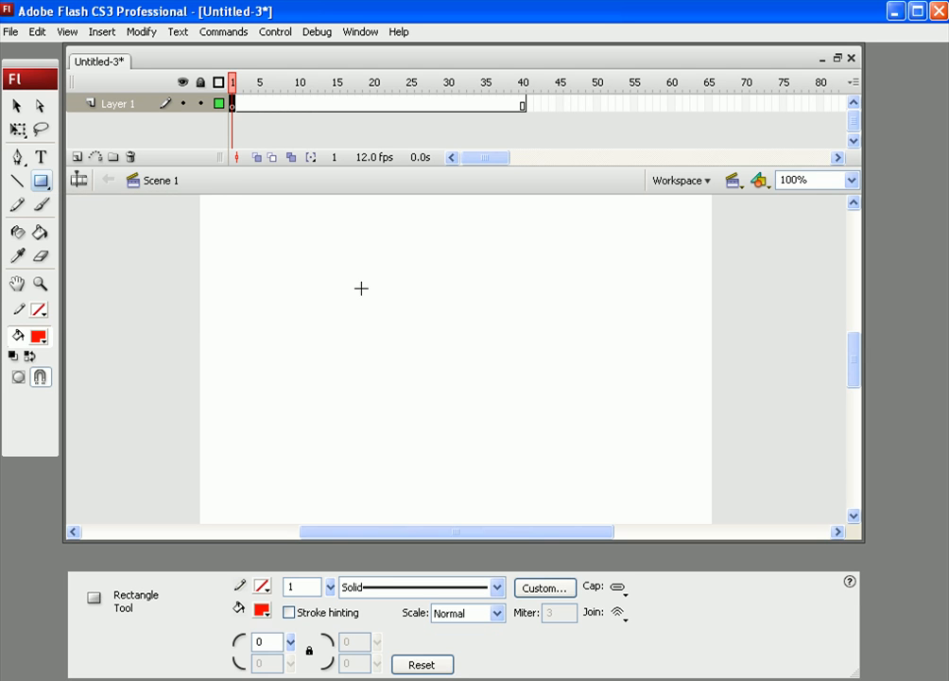
left_click_drag(277, 243, 634, 477)
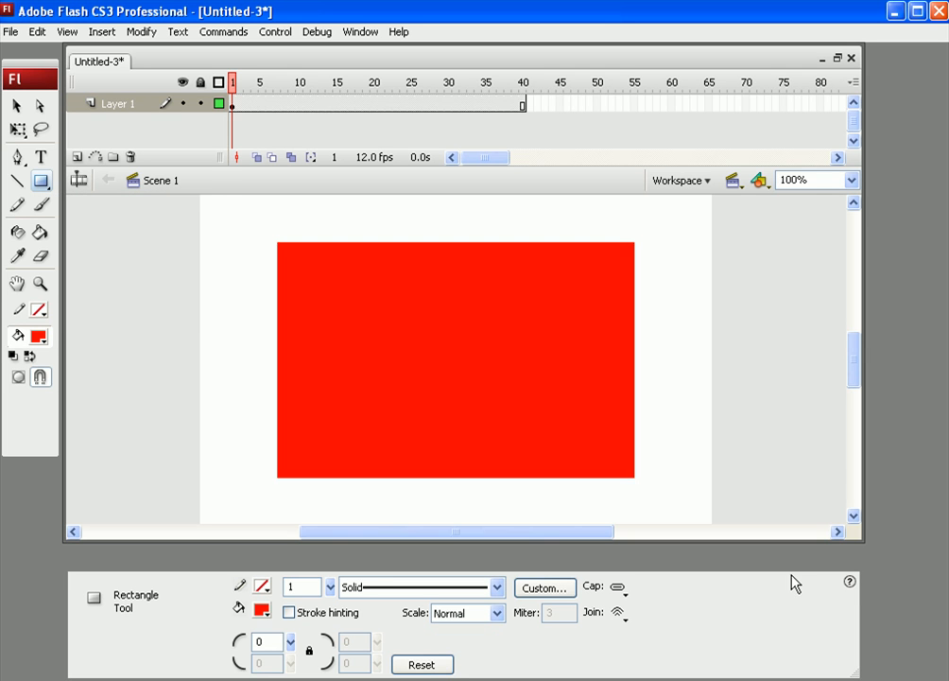
Step: Insert a blank keyframe at frame 40 of Layer 1
left_click(523, 103)
right_click(523, 103)
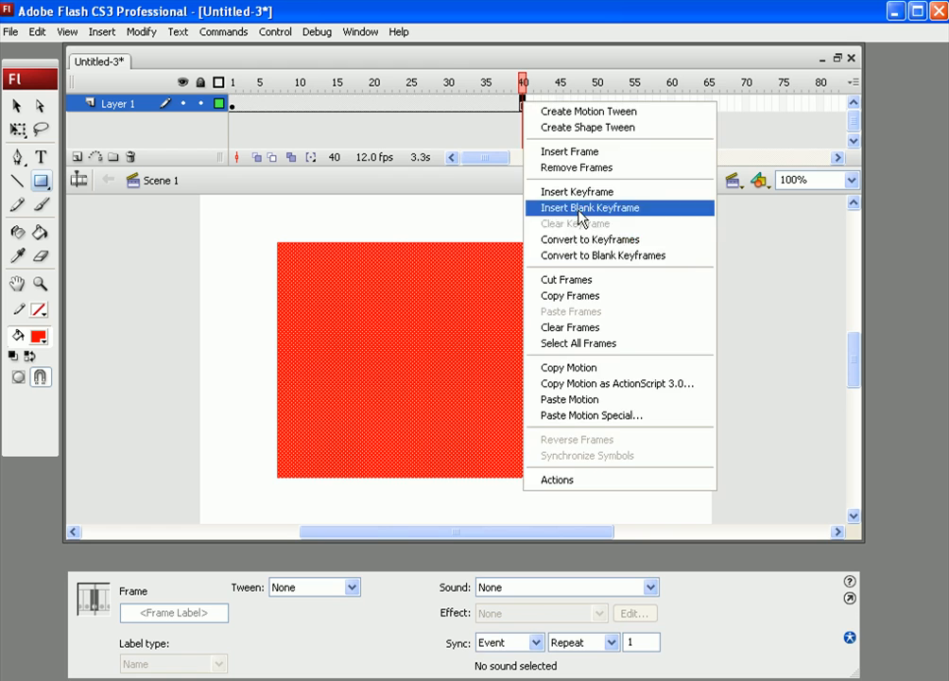
left_click(598, 208)
Step: At frame 40, draw a black filled oval about 380 by 270 px over the stage centre with the Oval Tool
left_click(40, 180)
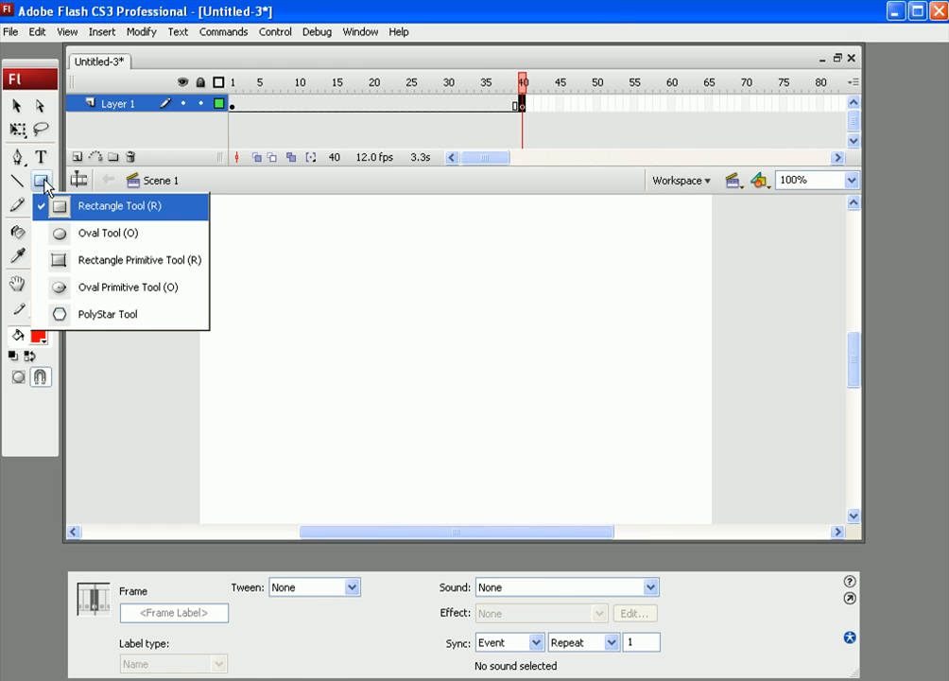
left_click(77, 234)
left_click(39, 337)
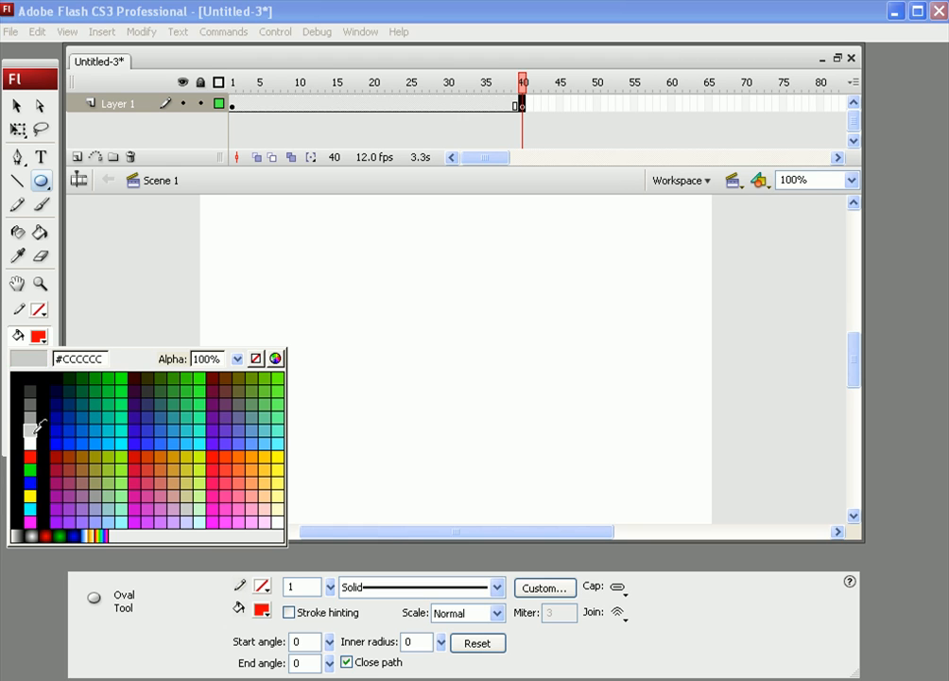
left_click(36, 386)
left_click_drag(263, 224, 622, 480)
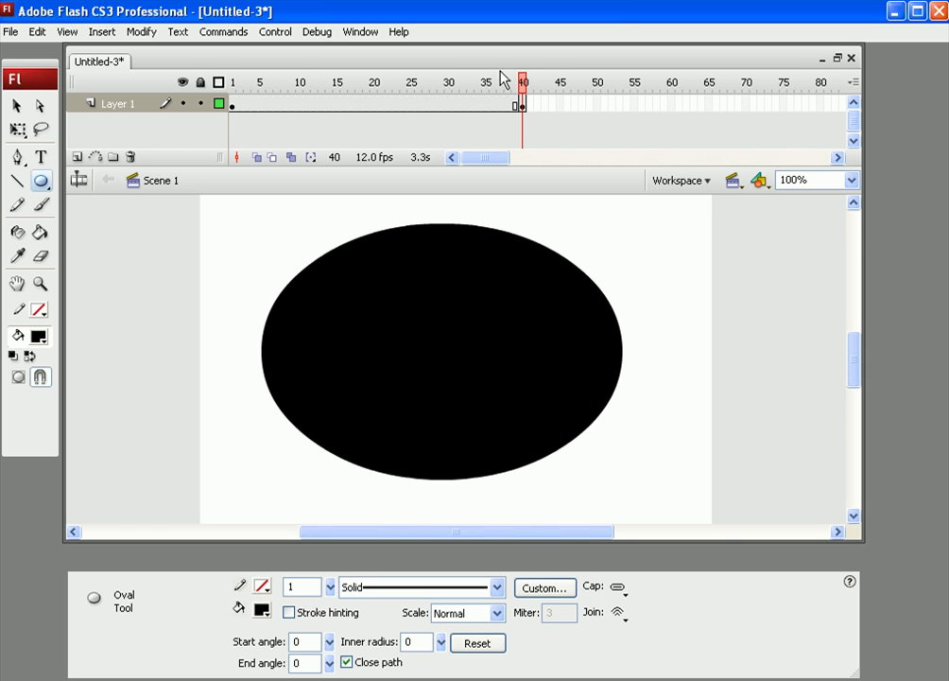
Step: Apply a Shape tween to the frames between the keyframes at frame 1 and frame 40
left_click_drag(522, 80, 388, 123)
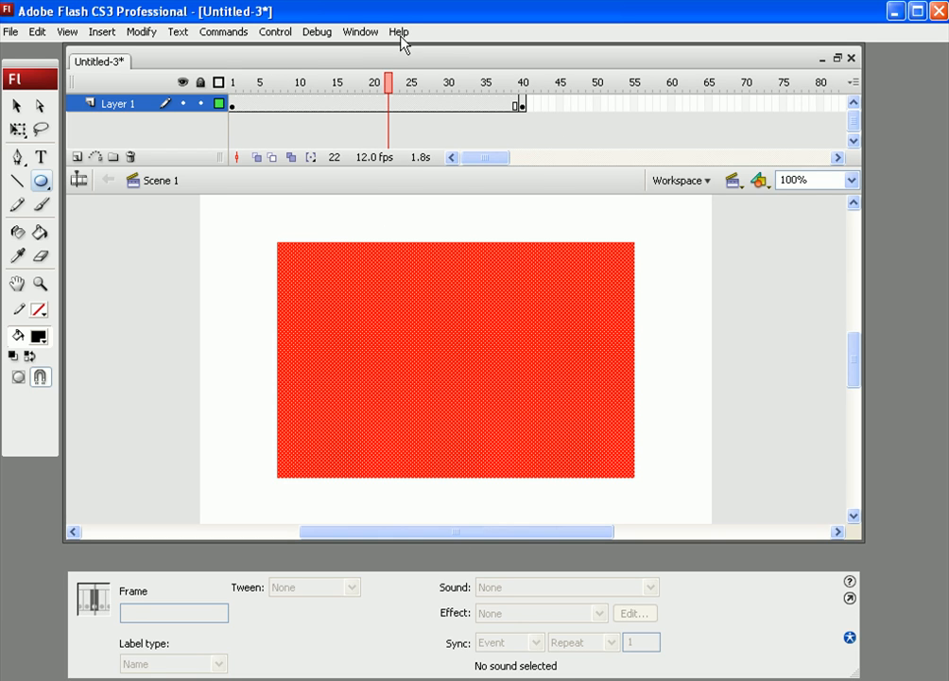
left_click(343, 105)
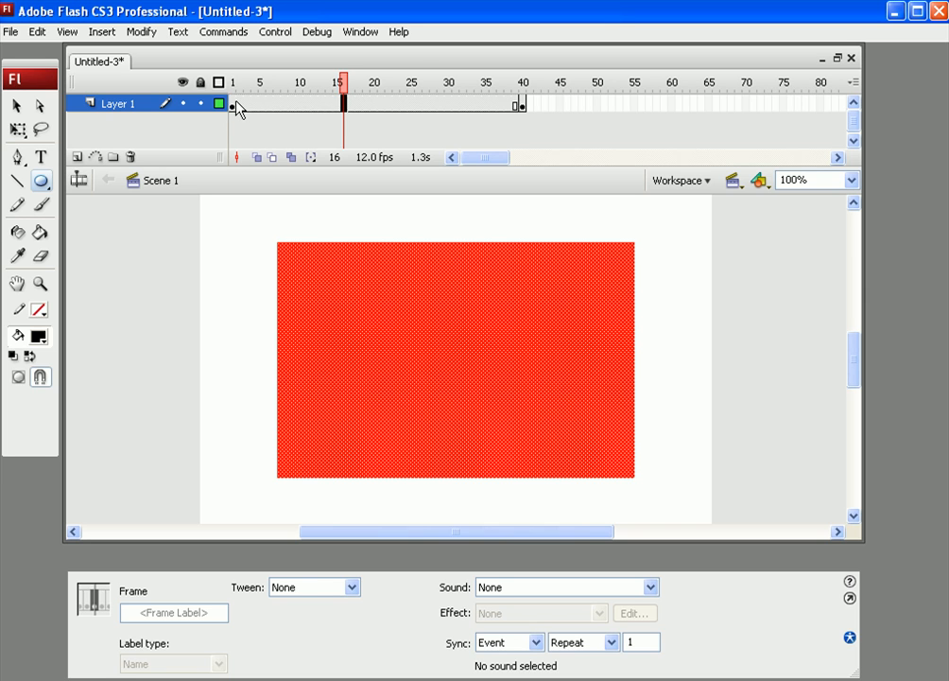
left_click(300, 587)
left_click(306, 628)
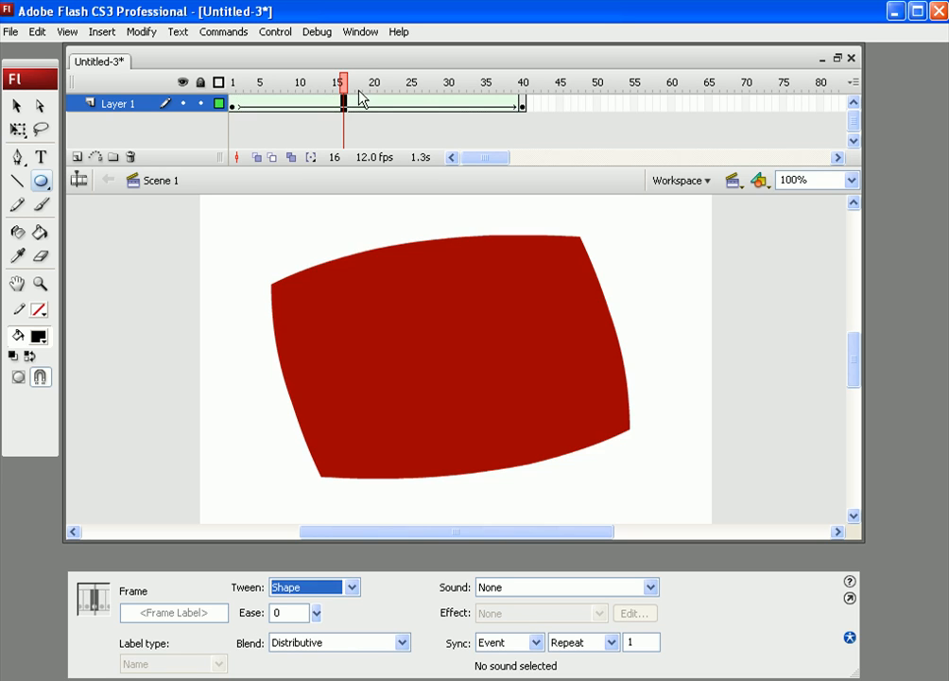
Step: Scrub through the timeline and test the movie to preview the shape tween
left_click_drag(348, 85, 737, 219)
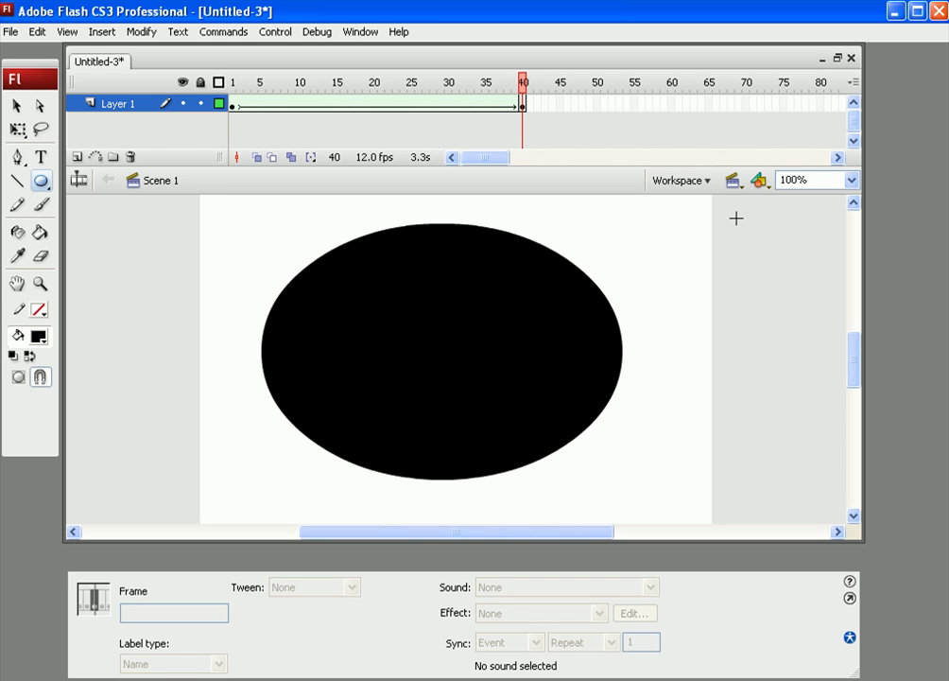
left_click(275, 31)
left_click(735, 402)
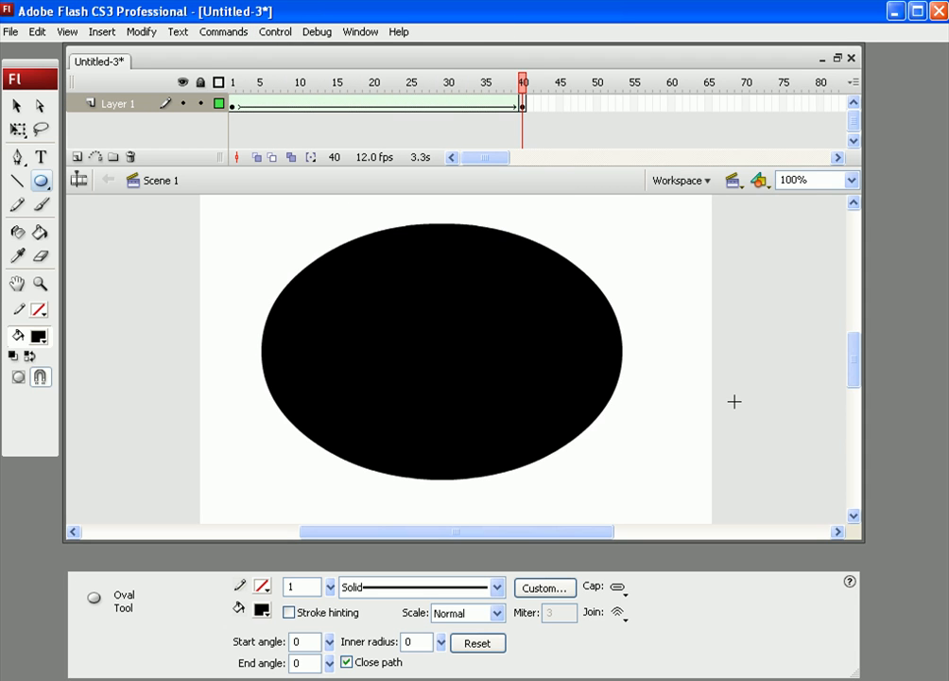
key("ctrl+Return")
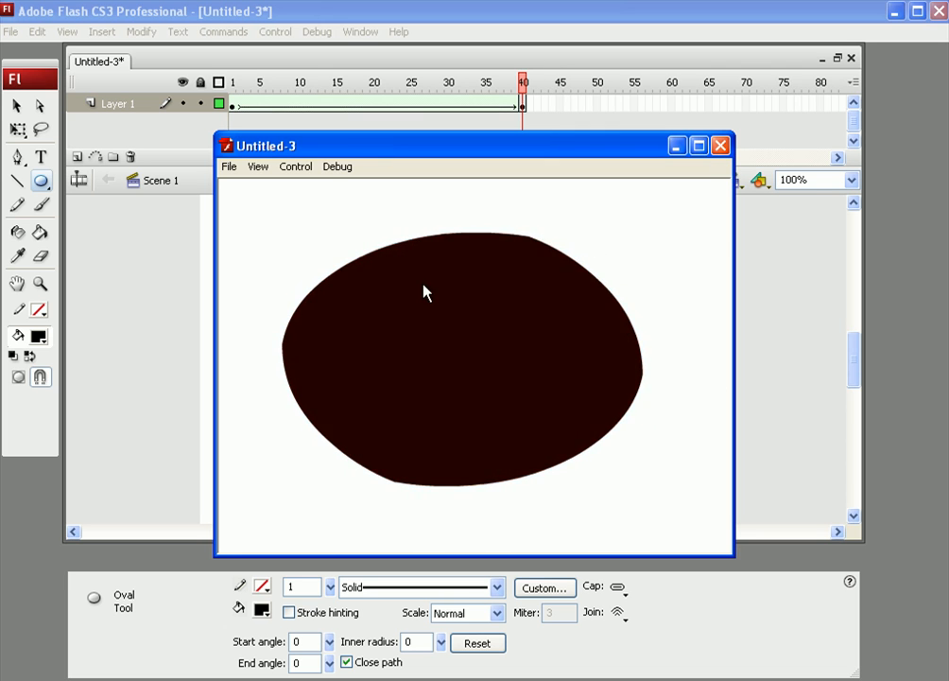
left_click(721, 145)
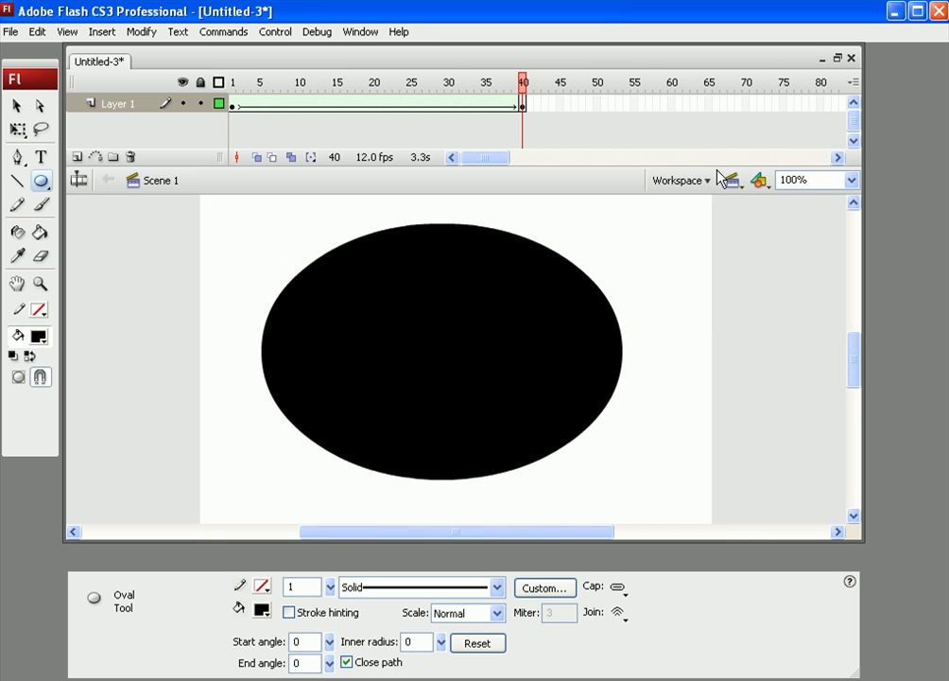
Step: Open the Actions panel for frame 40 and enter the script stop();
right_click(530, 103)
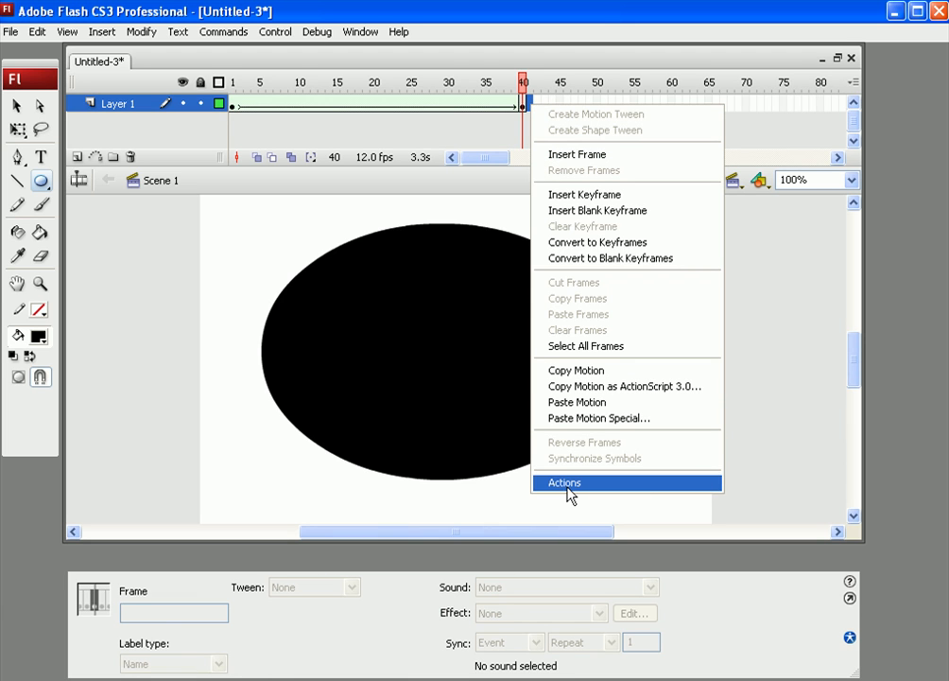
left_click(533, 93)
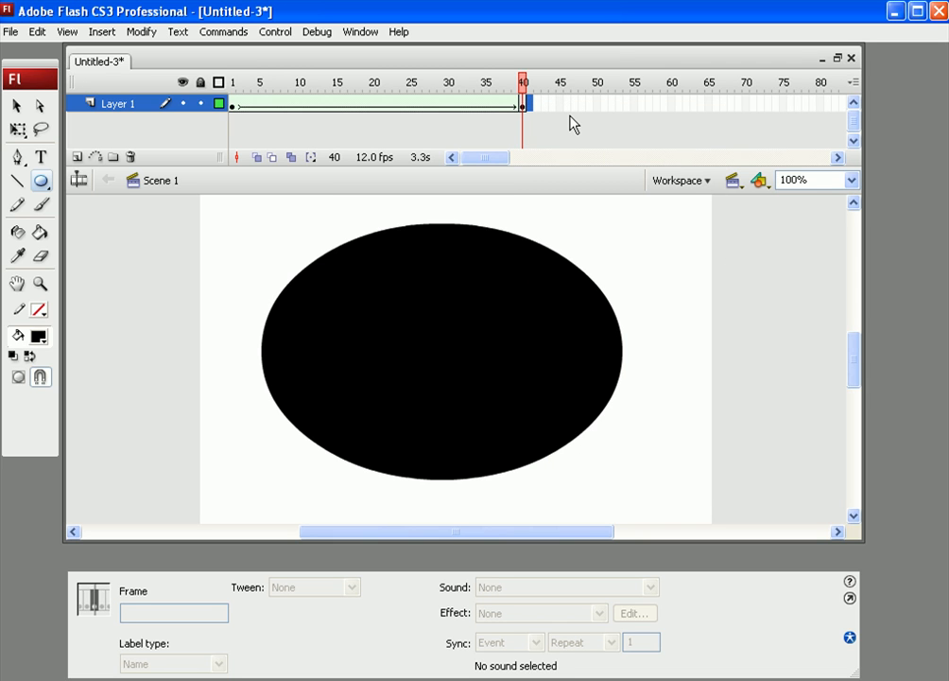
key("ctrl+Return")
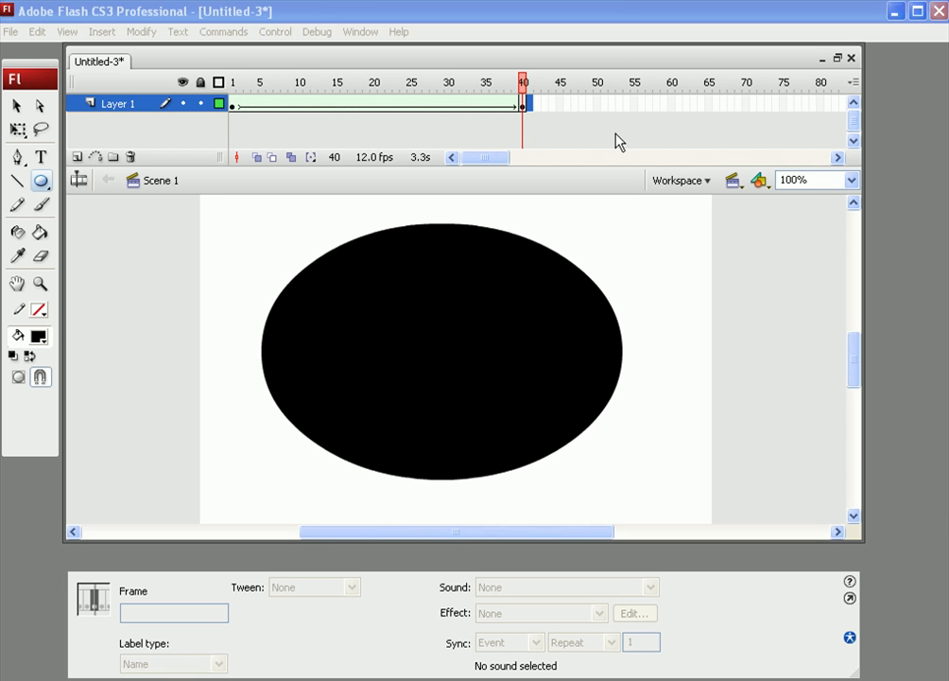
left_click(531, 105)
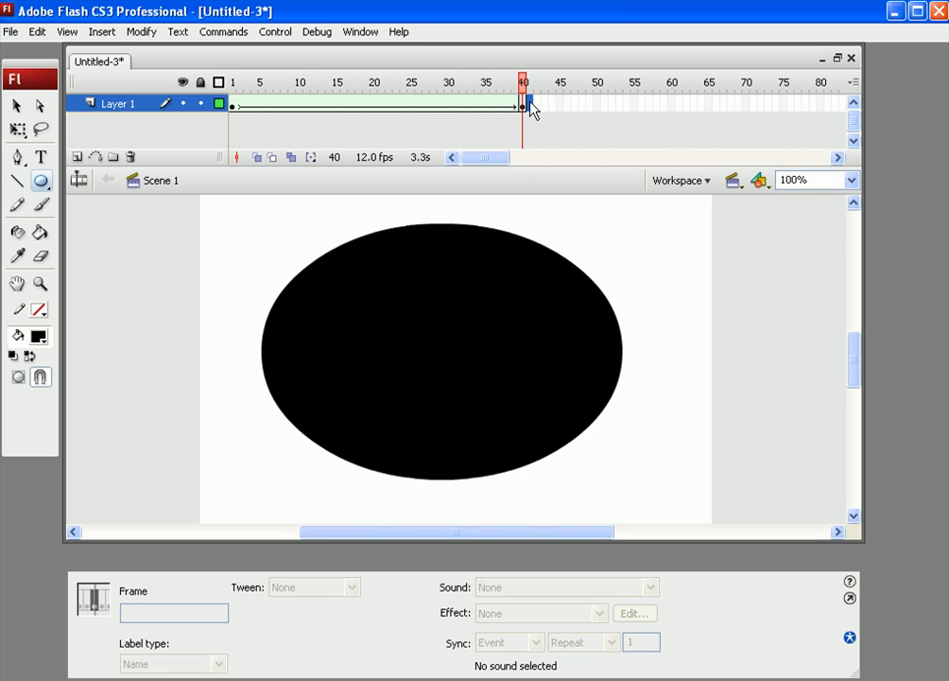
right_click(532, 105)
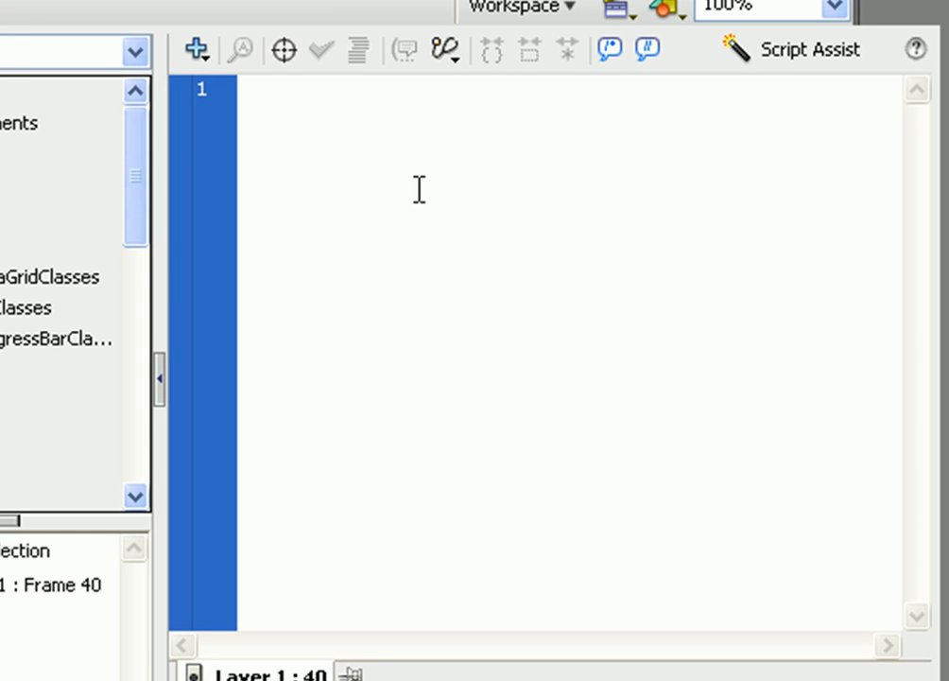
type("stop")
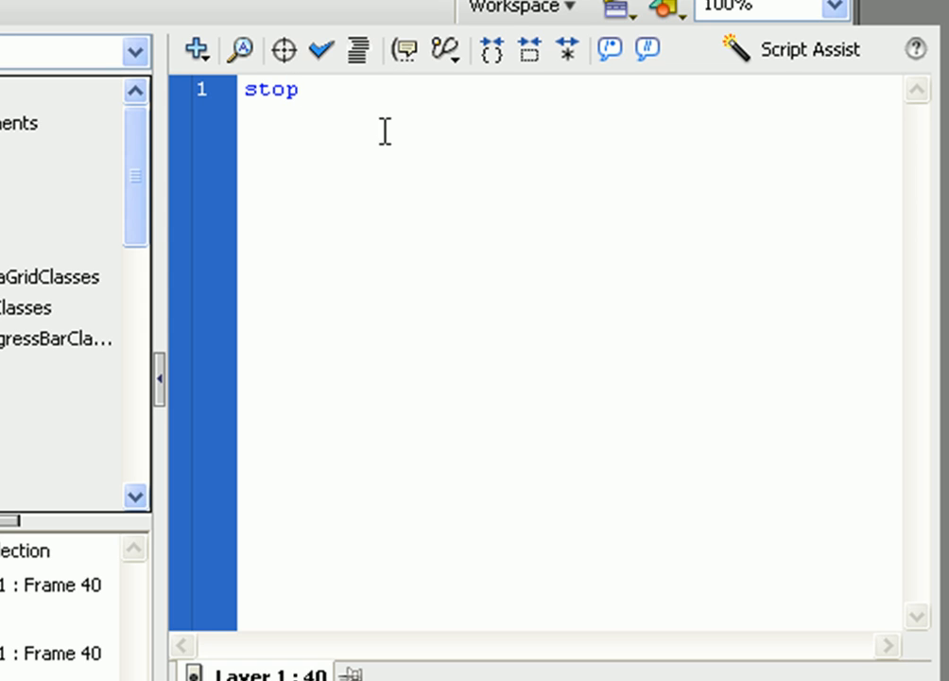
type("()")
left_click(399, 107)
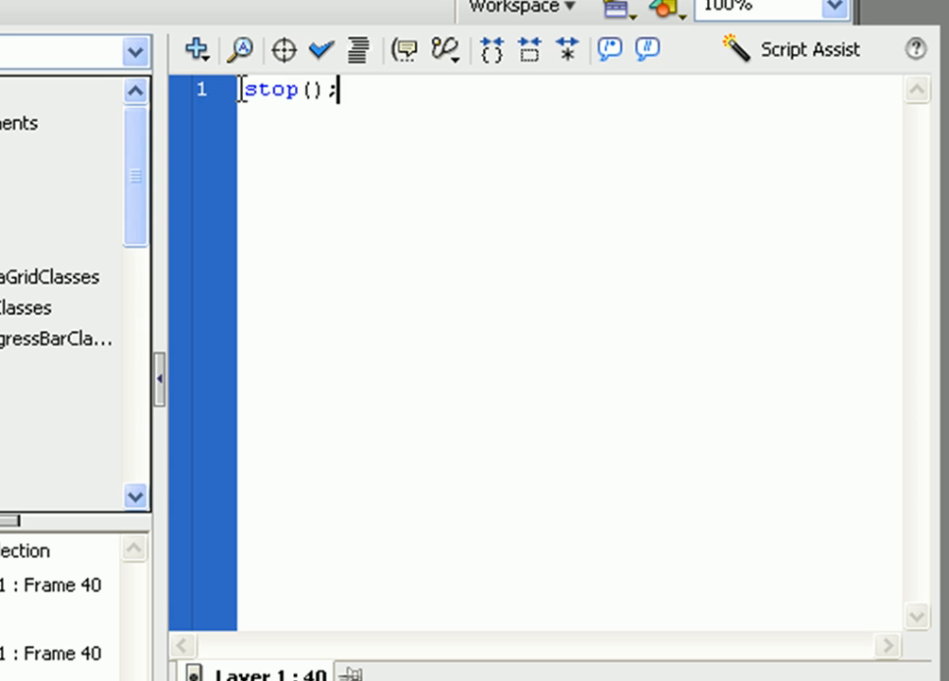
Step: Close the Actions panel and test the movie with the stop action
left_click_drag(241, 89, 414, 99)
triple_click(298, 106)
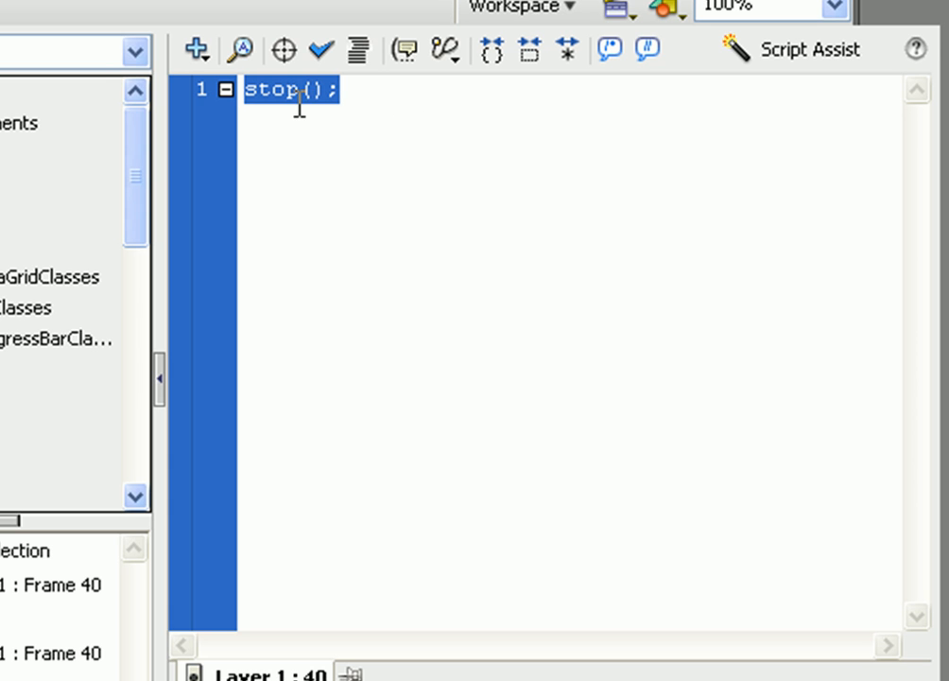
key("F9")
left_click(406, 10)
key("Return")
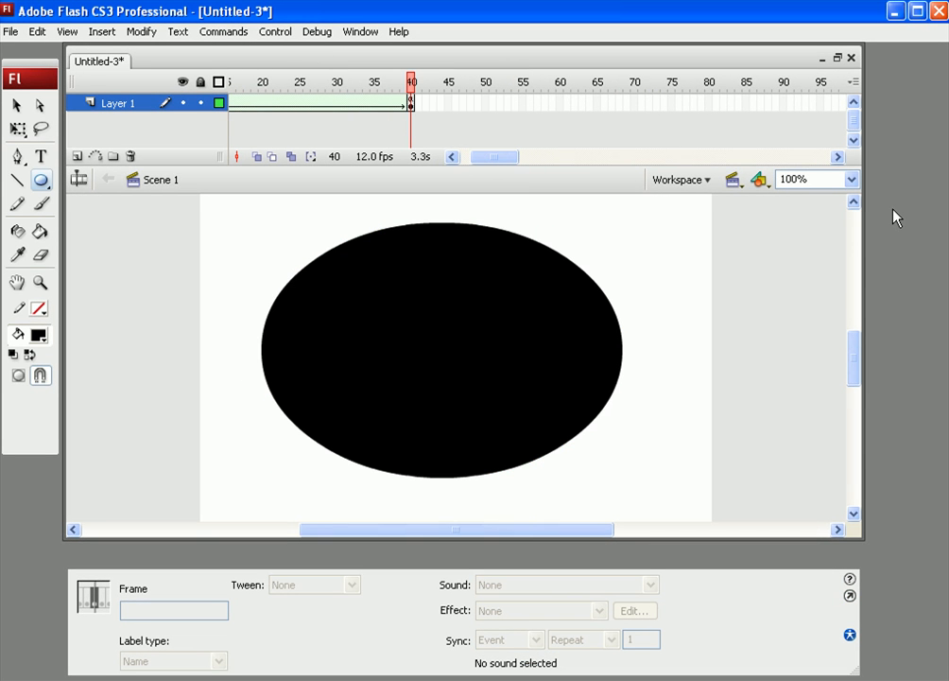
key("ctrl+Return")
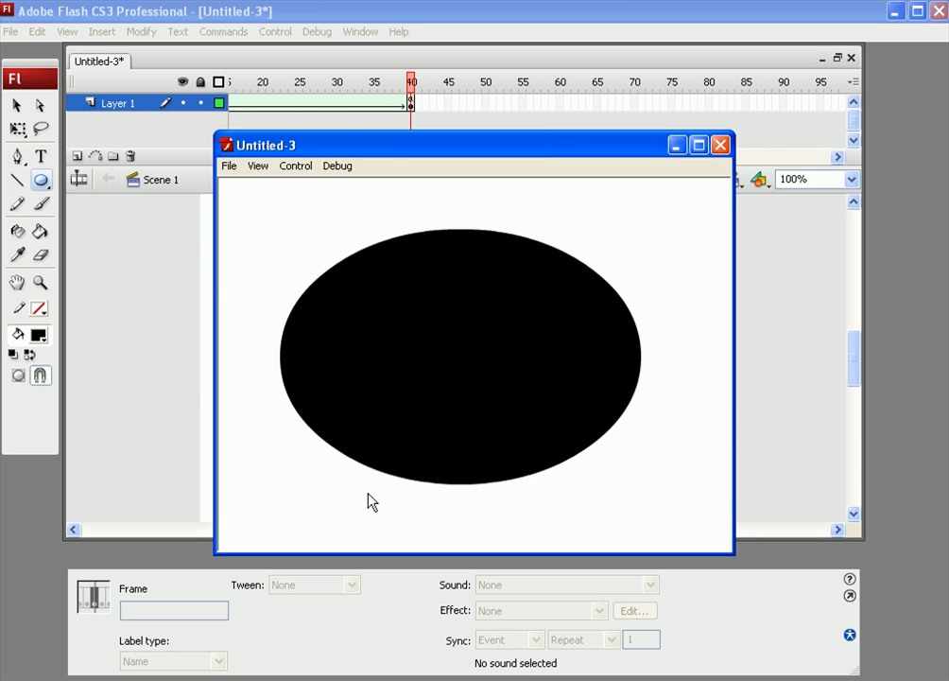
left_click(720, 145)
Step: Reopen the Actions panel for frame 40 to review its script, then close it
left_click_drag(416, 92, 526, 112)
right_click(526, 111)
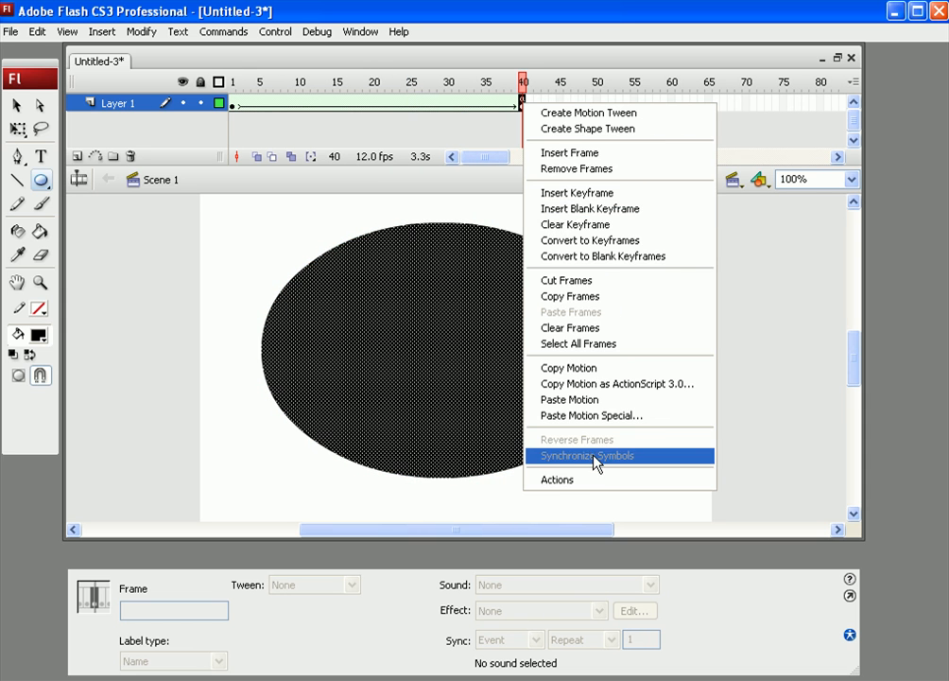
left_click(604, 480)
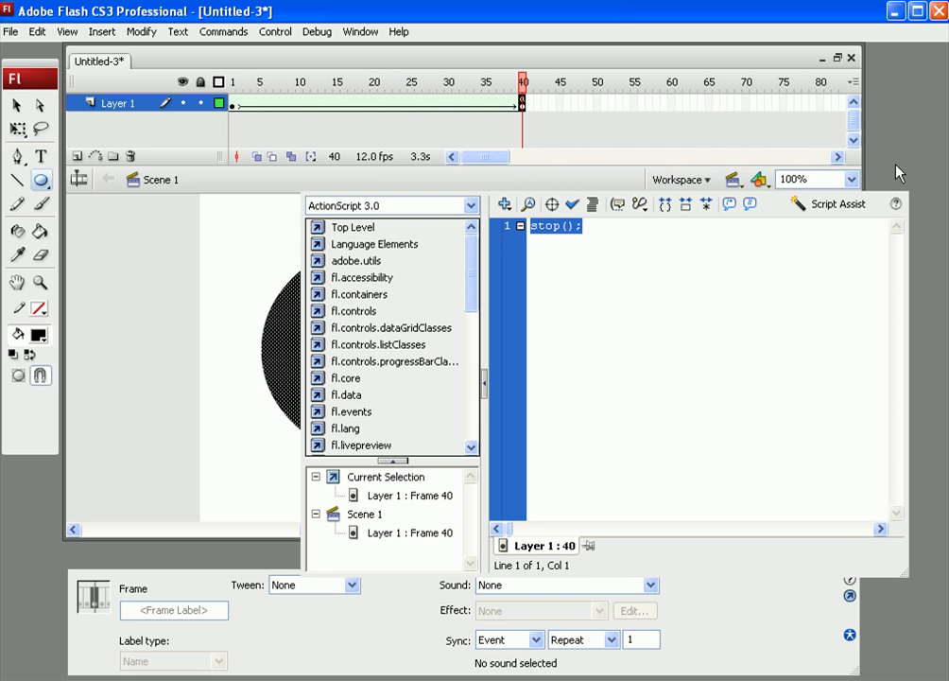
key("F9")
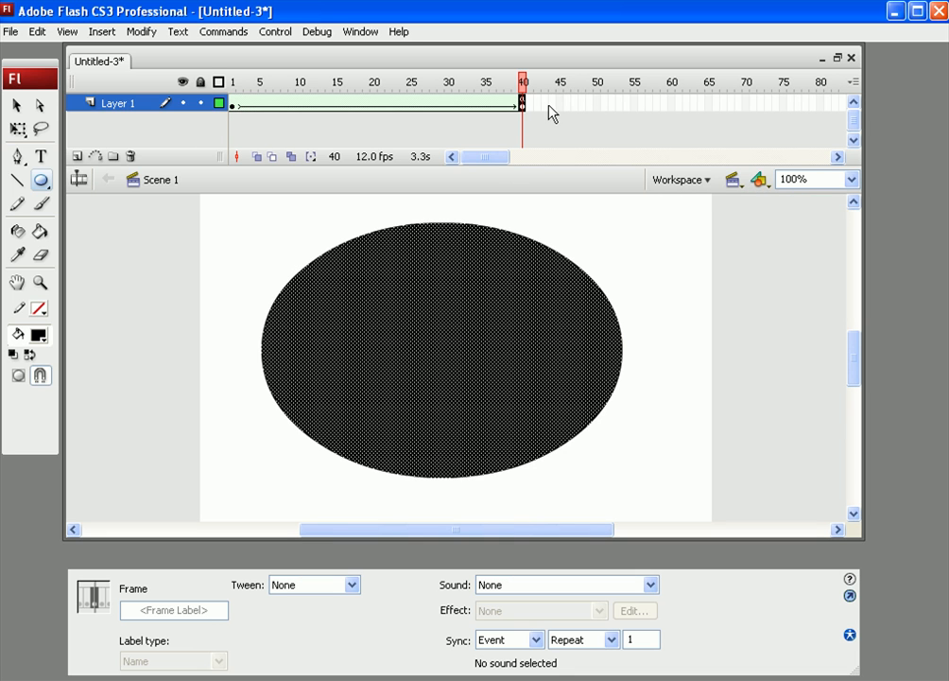
right_click(525, 113)
left_click(606, 480)
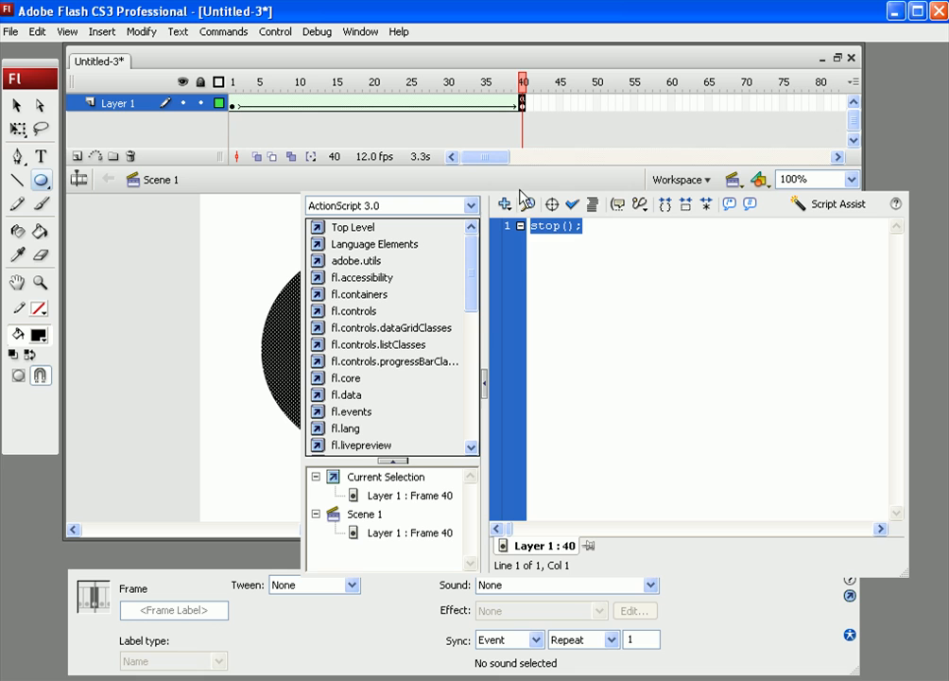
left_click(562, 228)
double_click(572, 229)
left_click(584, 225)
key("ctrl+a")
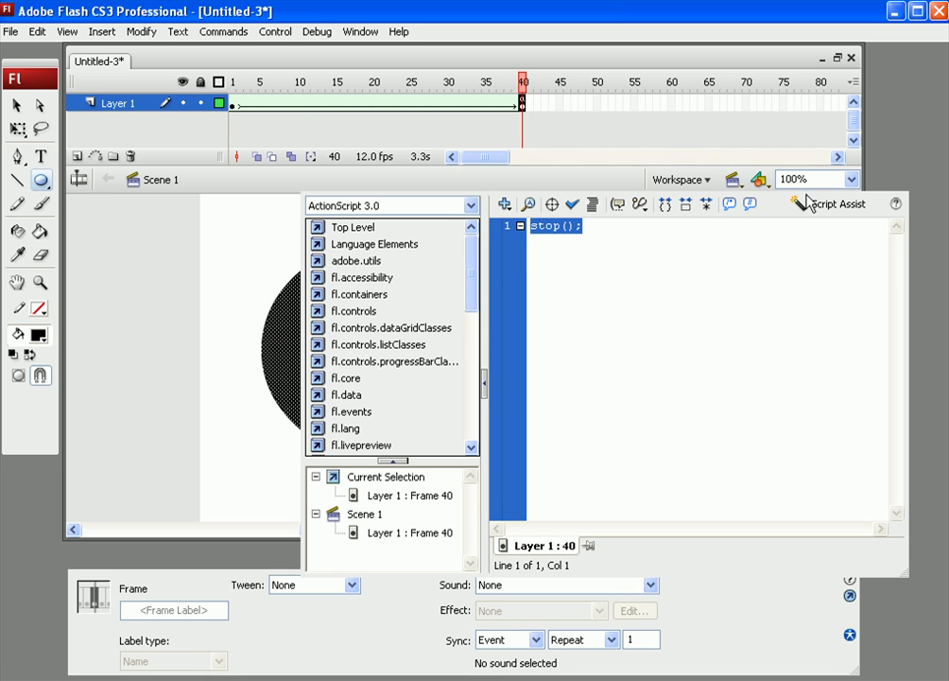
key("F9")
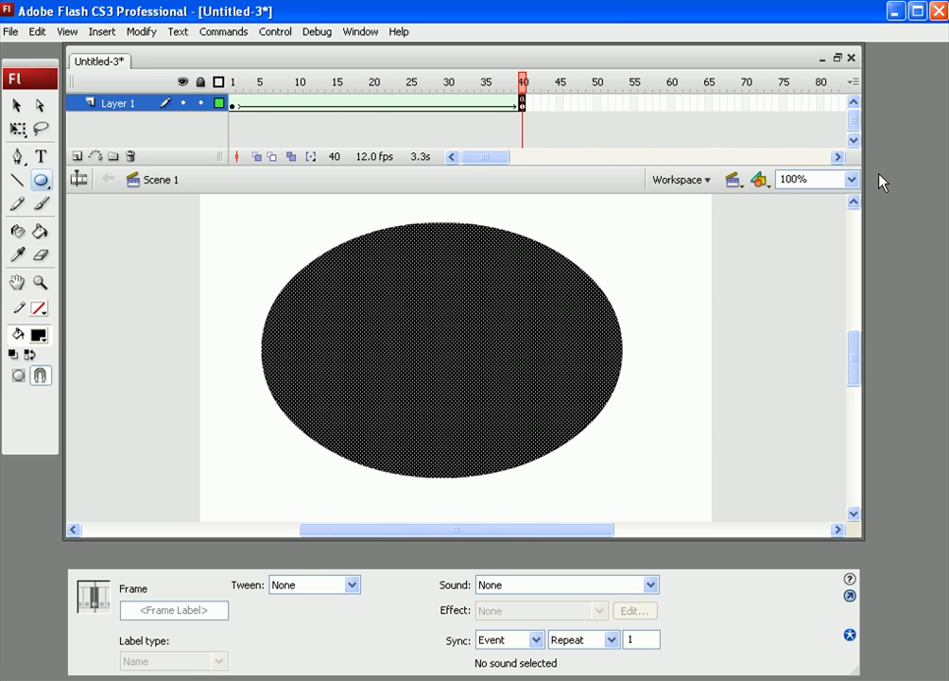